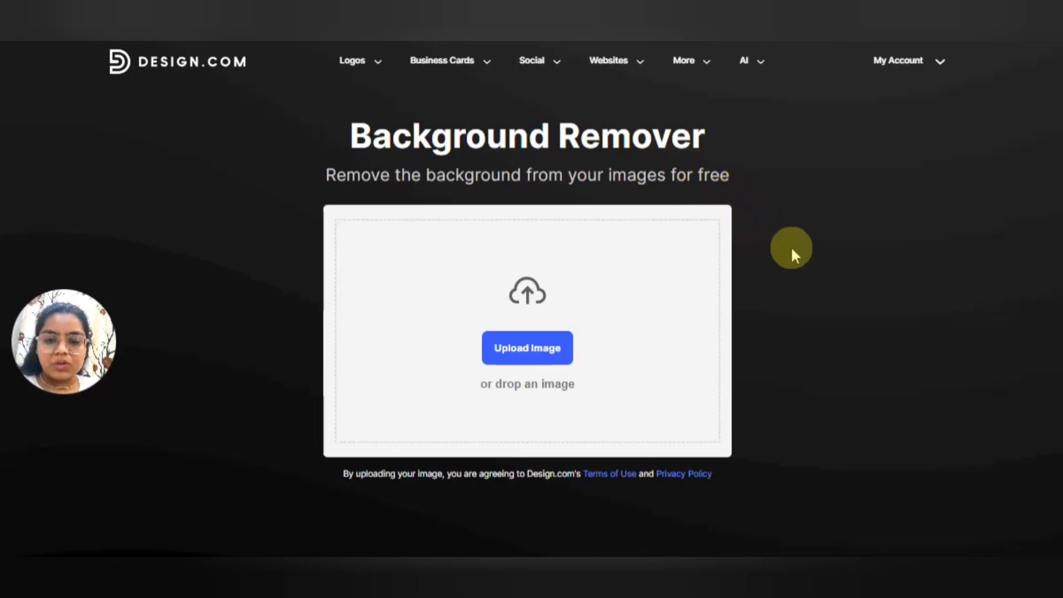
click(544, 389)
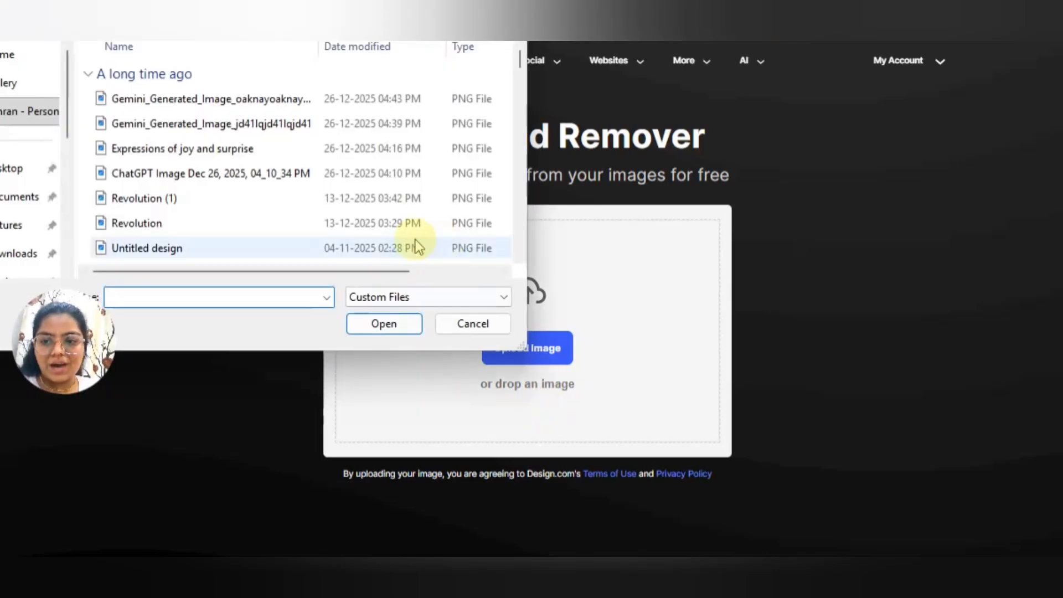
scroll(208, 181, down, 1)
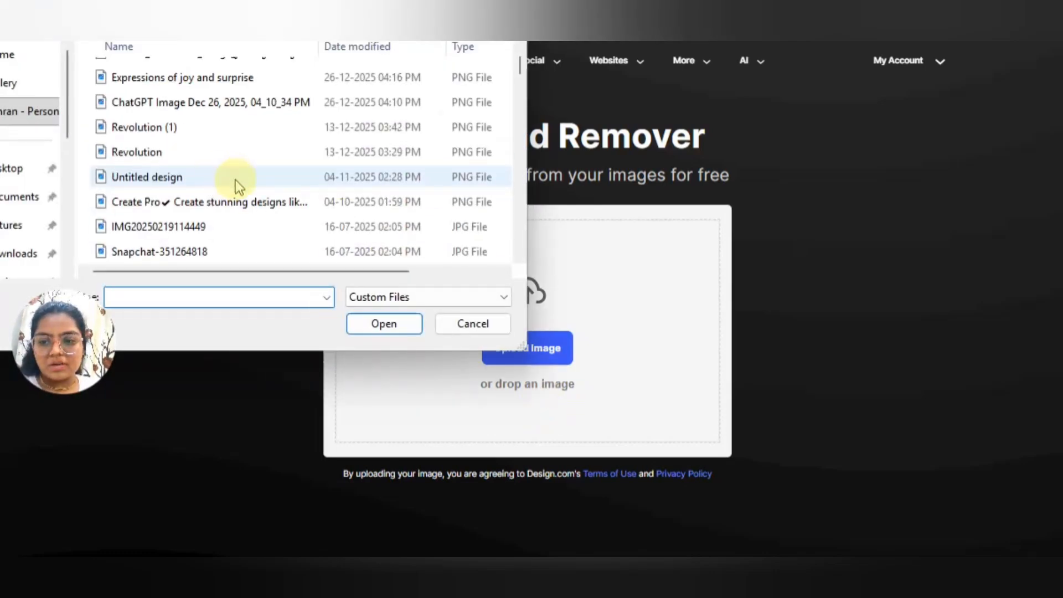
click(168, 227)
click(368, 324)
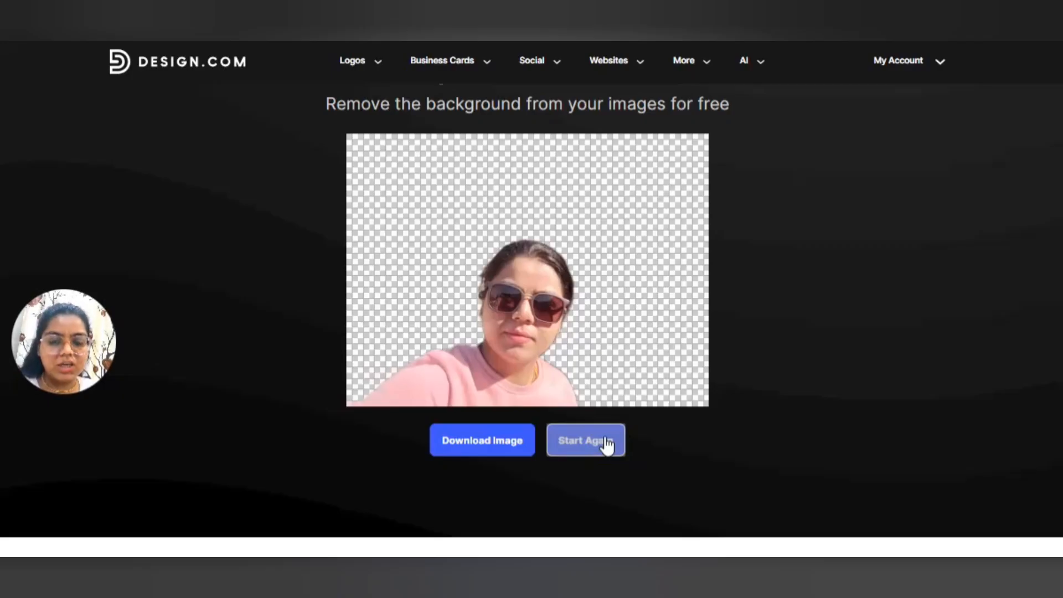
Download the cut-out image and start over with an empty background remover
click(498, 446)
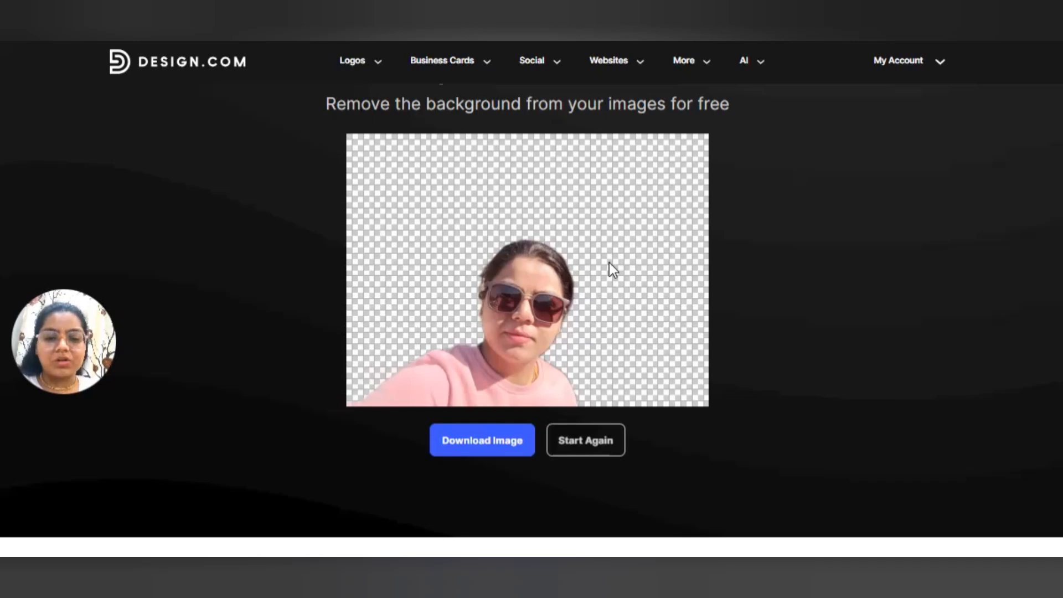
click(585, 443)
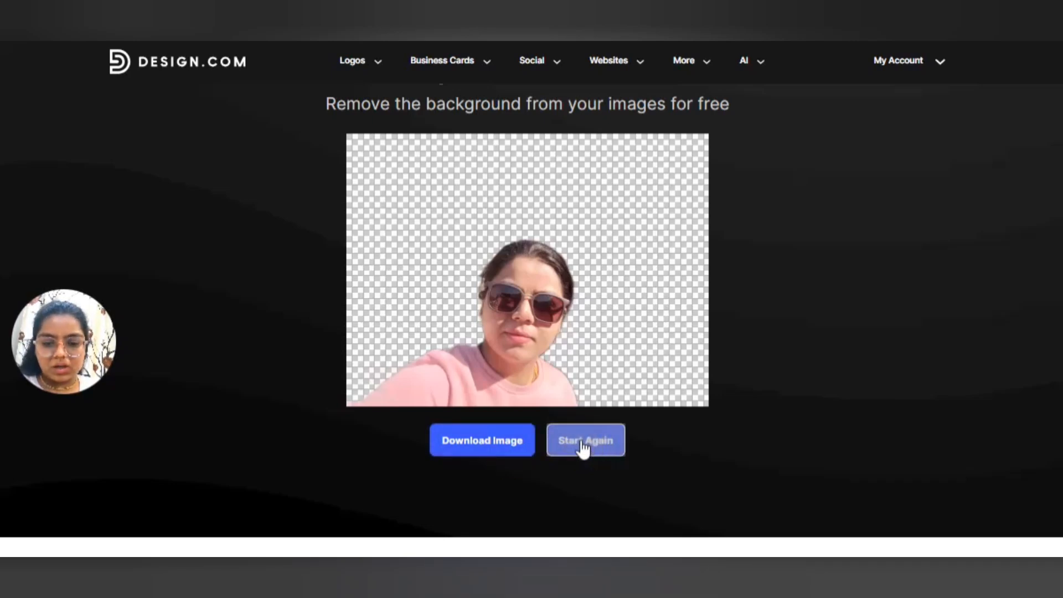
click(584, 445)
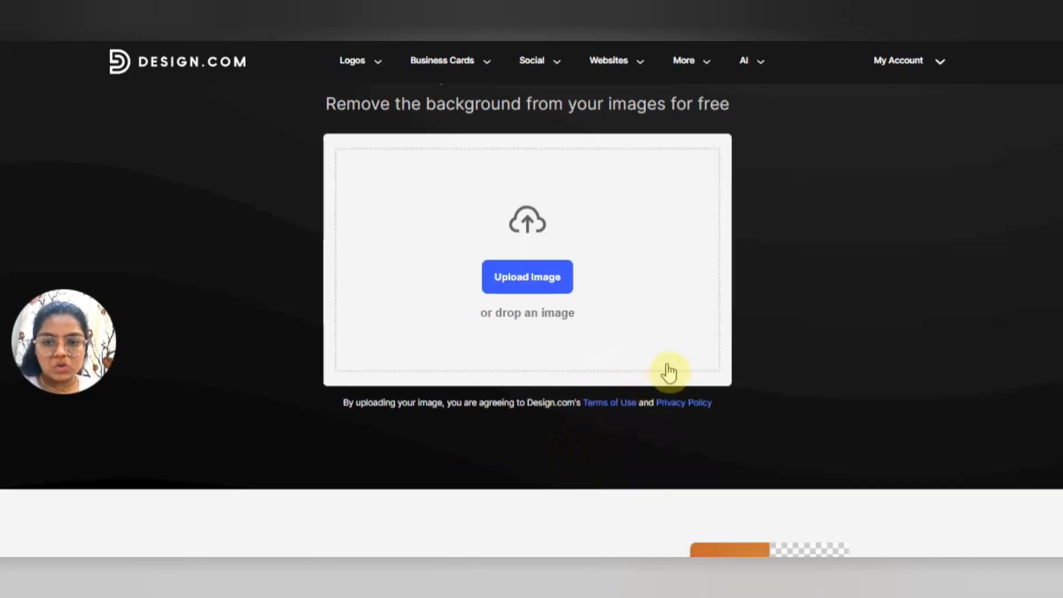
click(521, 285)
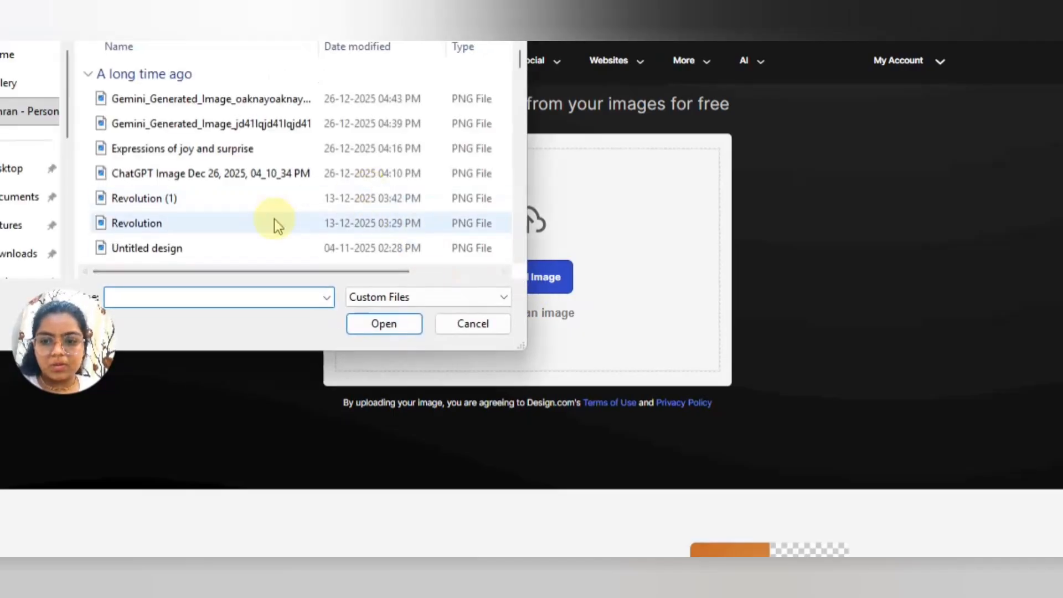
scroll(177, 216, down, 2)
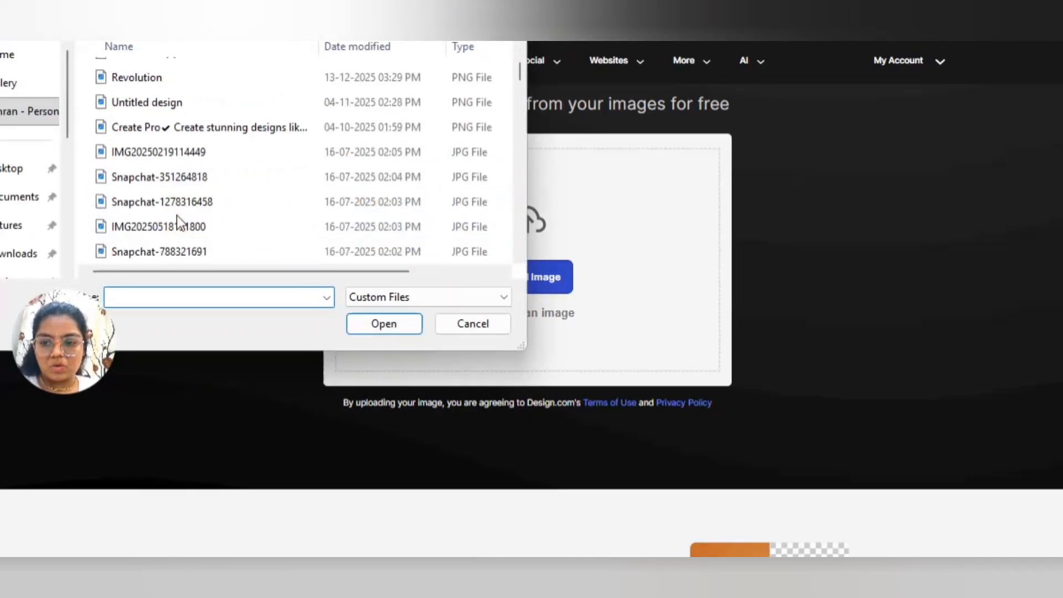
drag(188, 155, 566, 330)
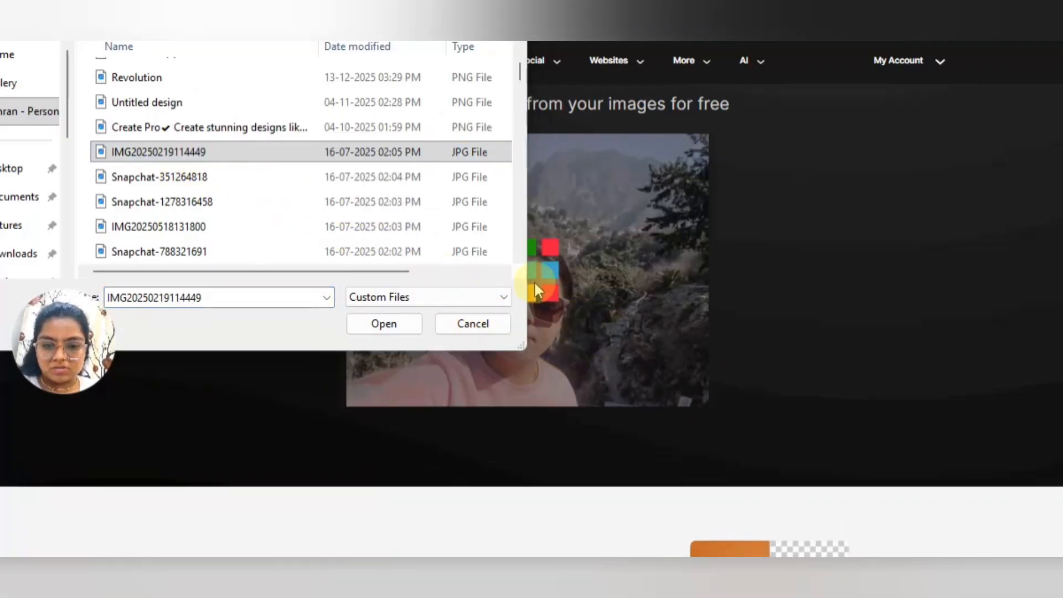
click(475, 327)
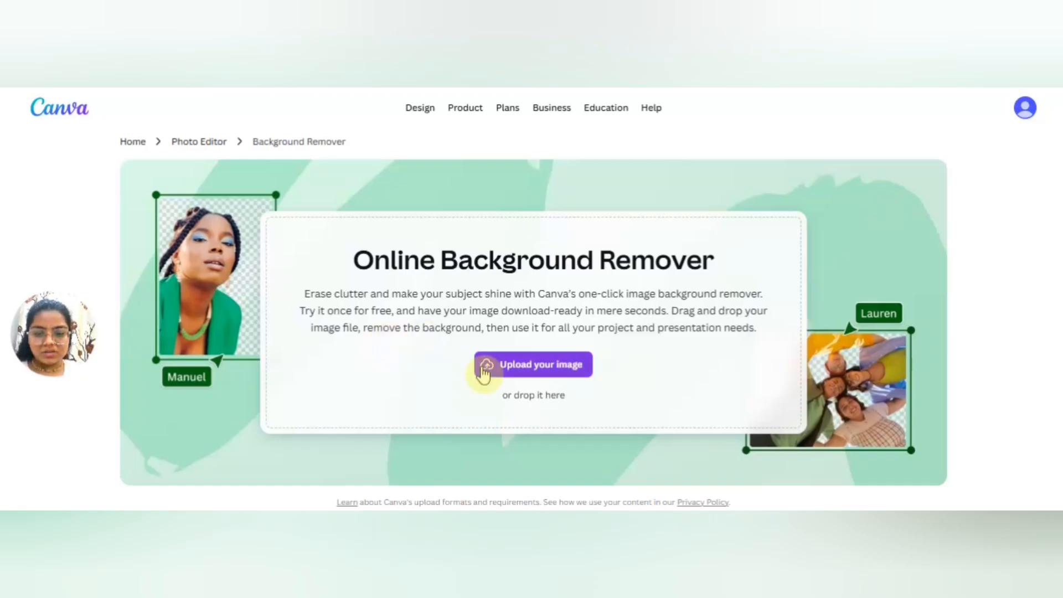
click(525, 373)
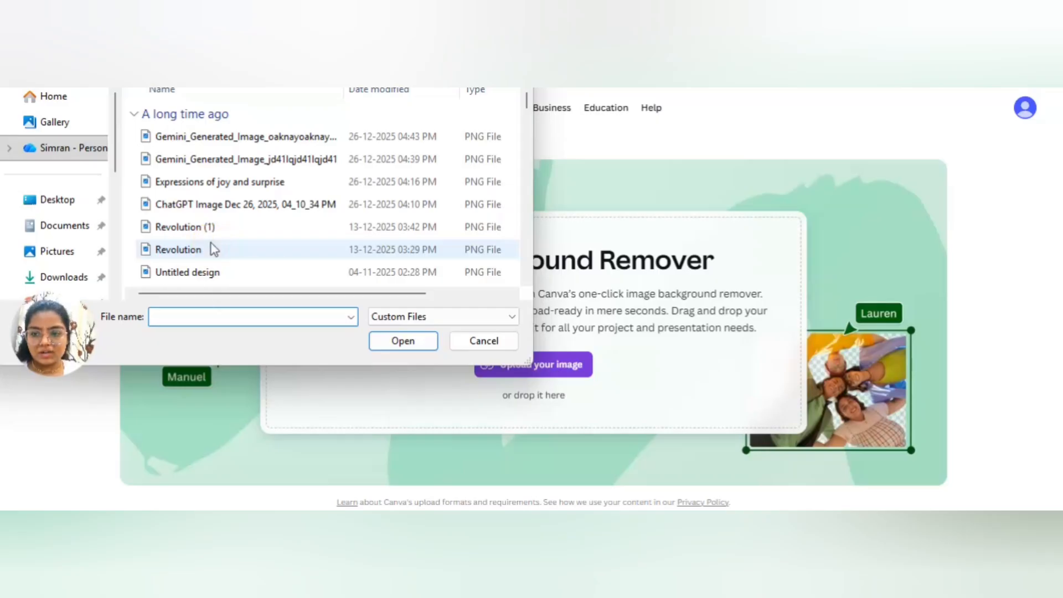
scroll(219, 255, down, 1)
click(221, 254)
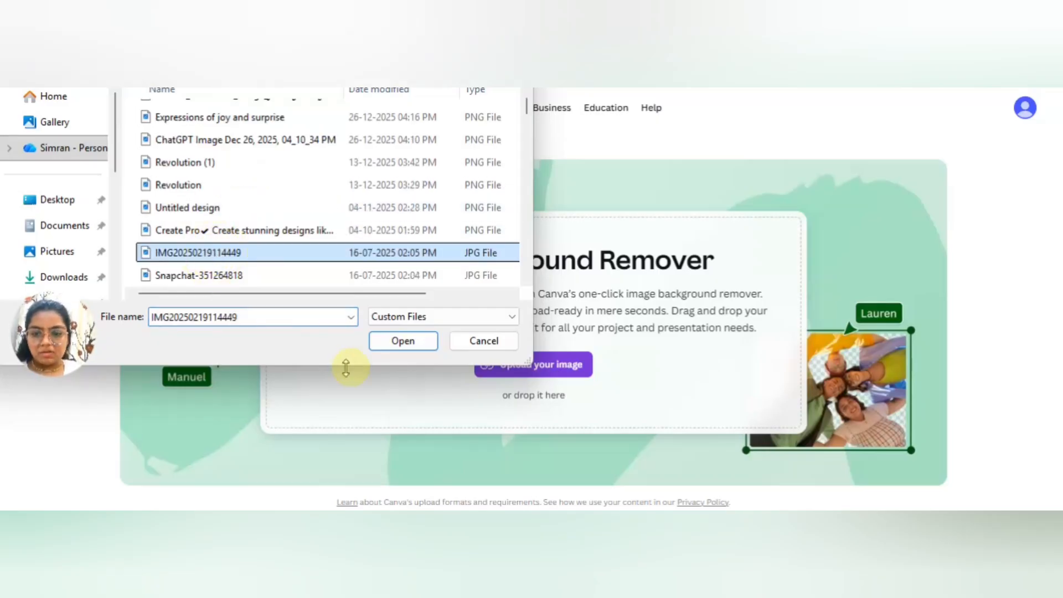
click(399, 340)
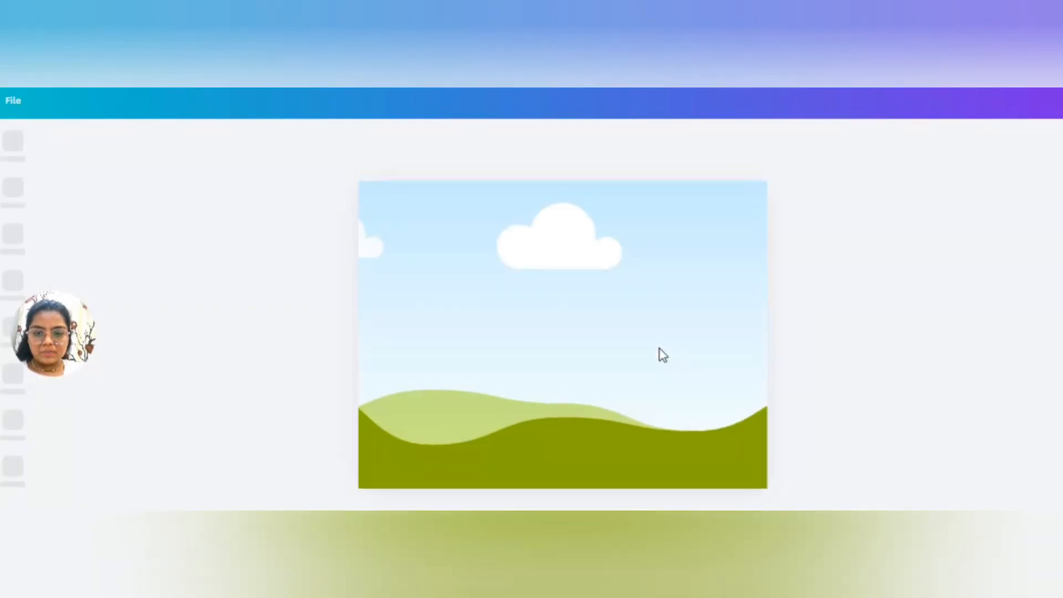
Remove the background from the uploaded photo and bring up the Pixel Eraser
click(639, 261)
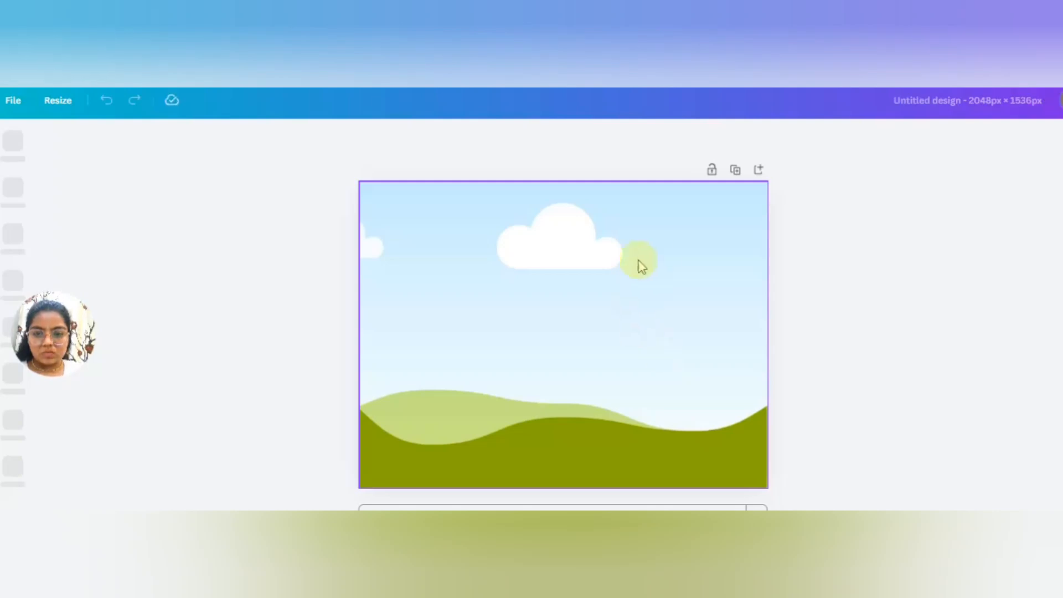
key(Delete)
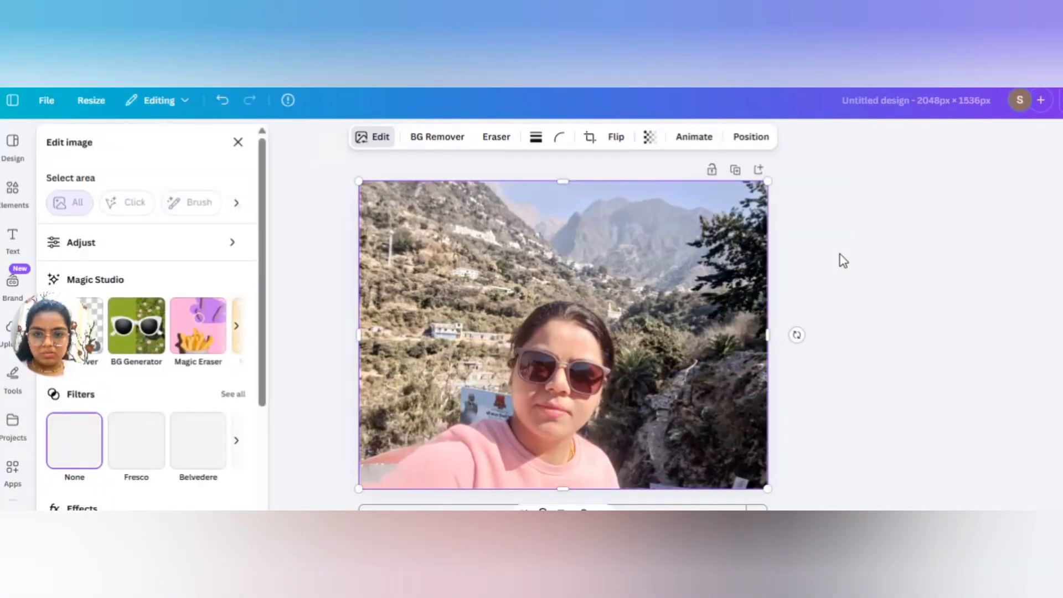
click(616, 143)
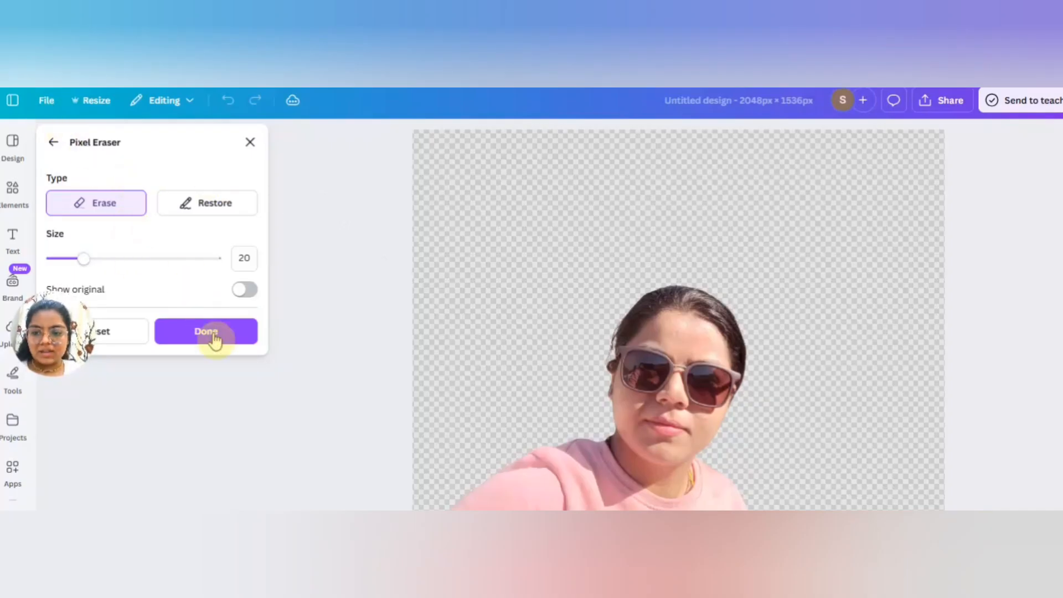
Try erasing parts of the face and hair with the Pixel Eraser at size 95, and undo both strokes
drag(95, 263, 208, 267)
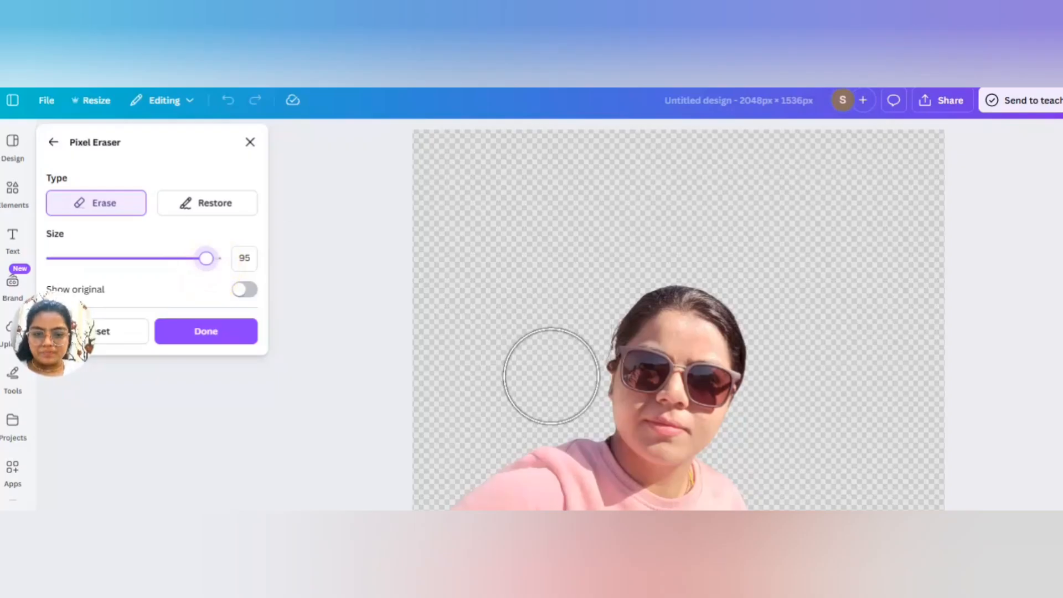
click(673, 374)
click(648, 311)
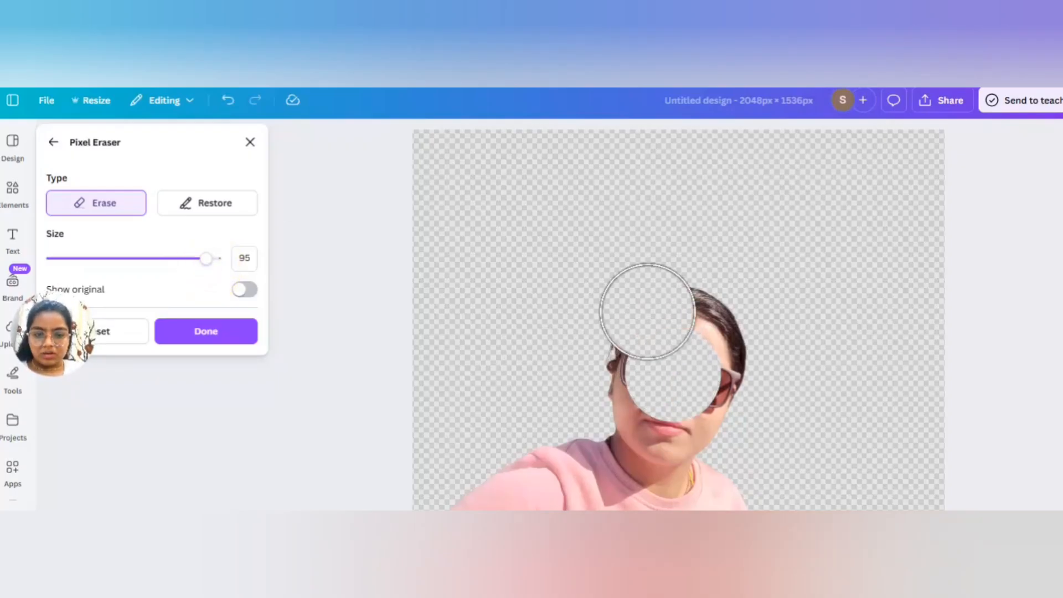
key(ctrl+z)
key(ctrl+z)
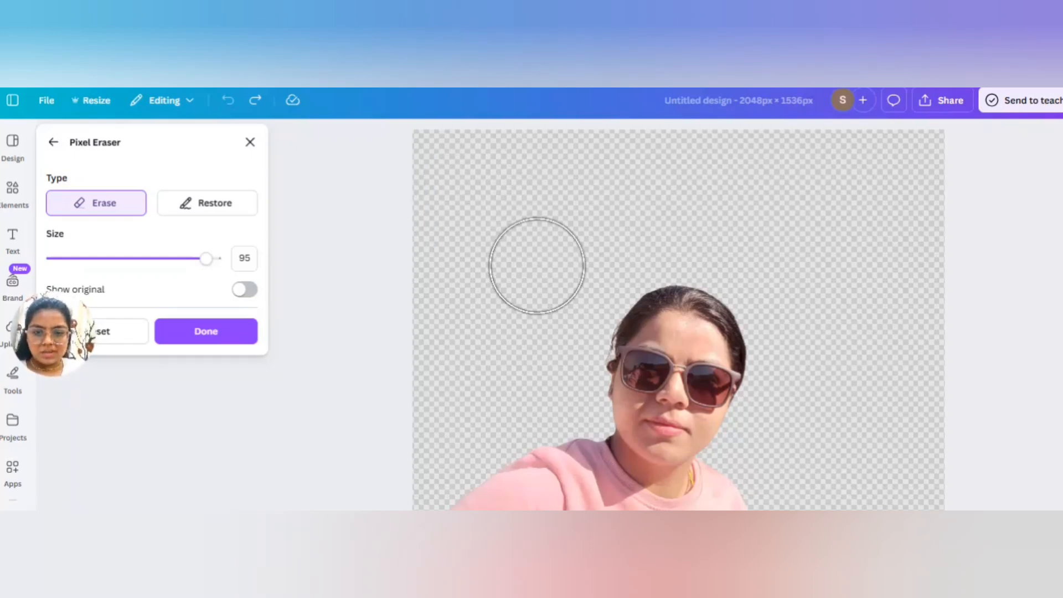
Try restoring a hillside patch in the photo's upper-left area at brush size 66, and undo the applied restoration
click(218, 211)
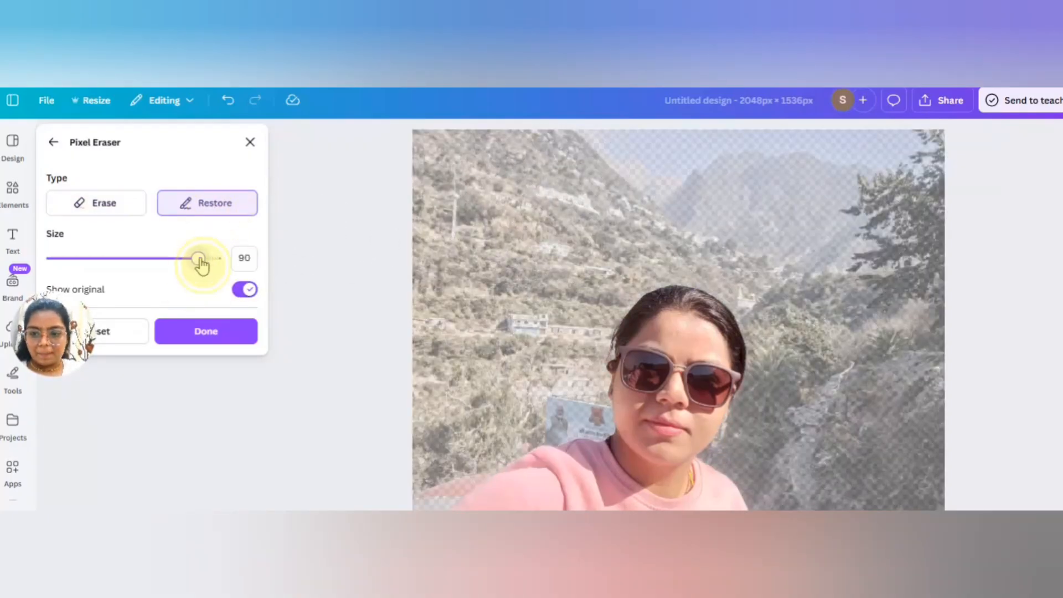
mouse_move(205, 259)
mouse_down()
mouse_move(81, 259)
mouse_move(160, 270)
mouse_up()
mouse_move(469, 205)
mouse_down()
mouse_move(504, 214)
mouse_move(492, 263)
mouse_move(530, 220)
mouse_up()
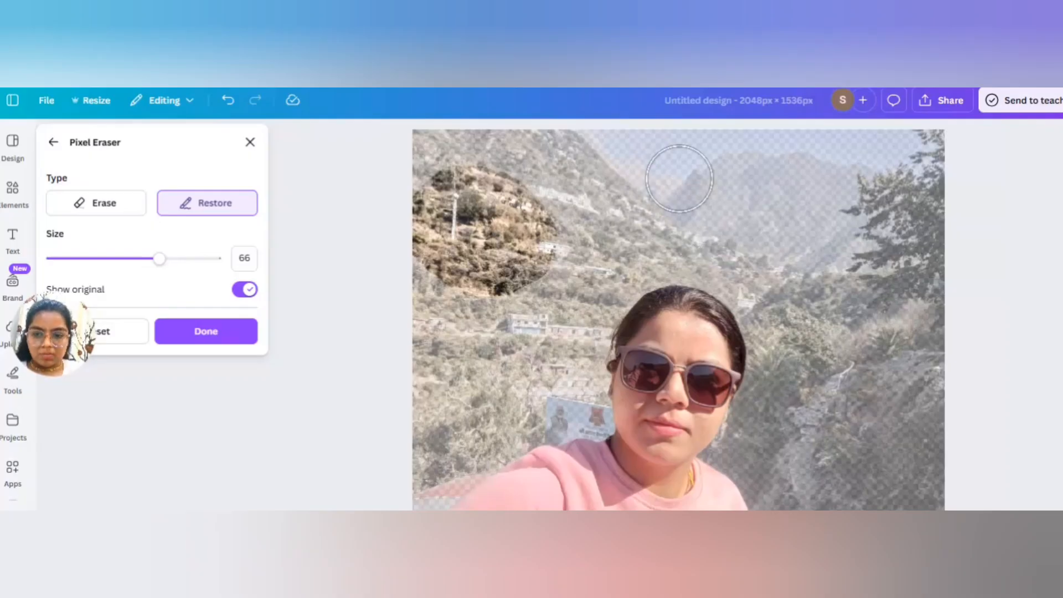
click(219, 339)
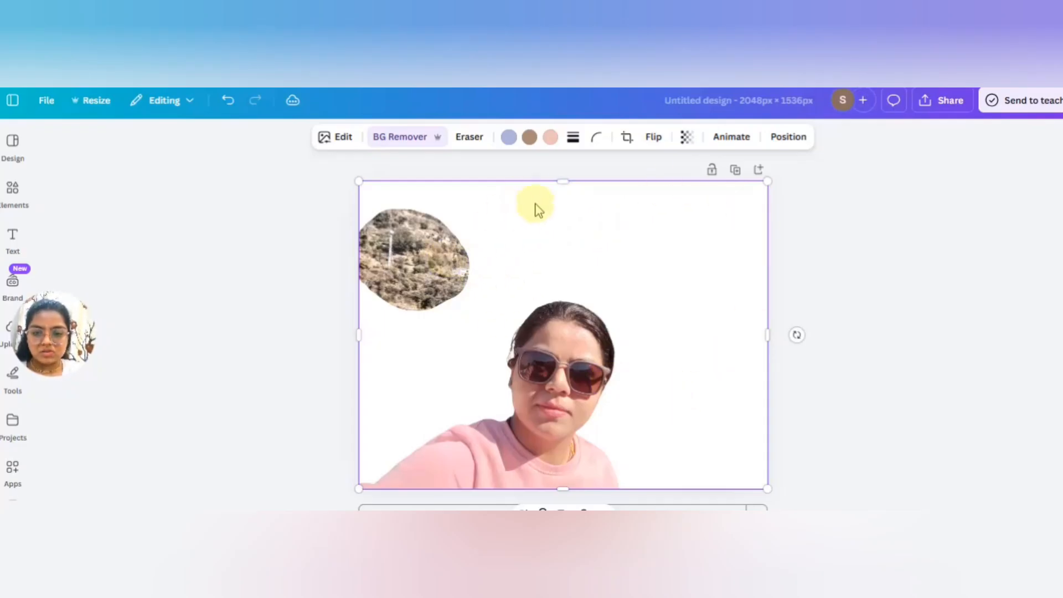
key(ctrl+z)
key(ctrl+z)
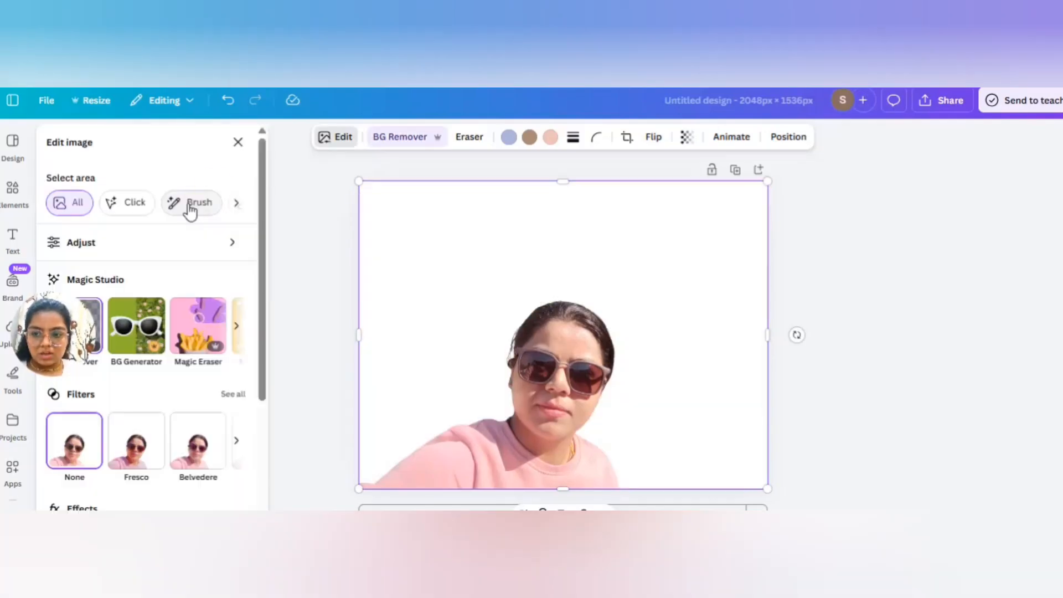
Restore a winding strip of the original background above the head with the Pixel Eraser at brush size 20 and apply it
click(233, 243)
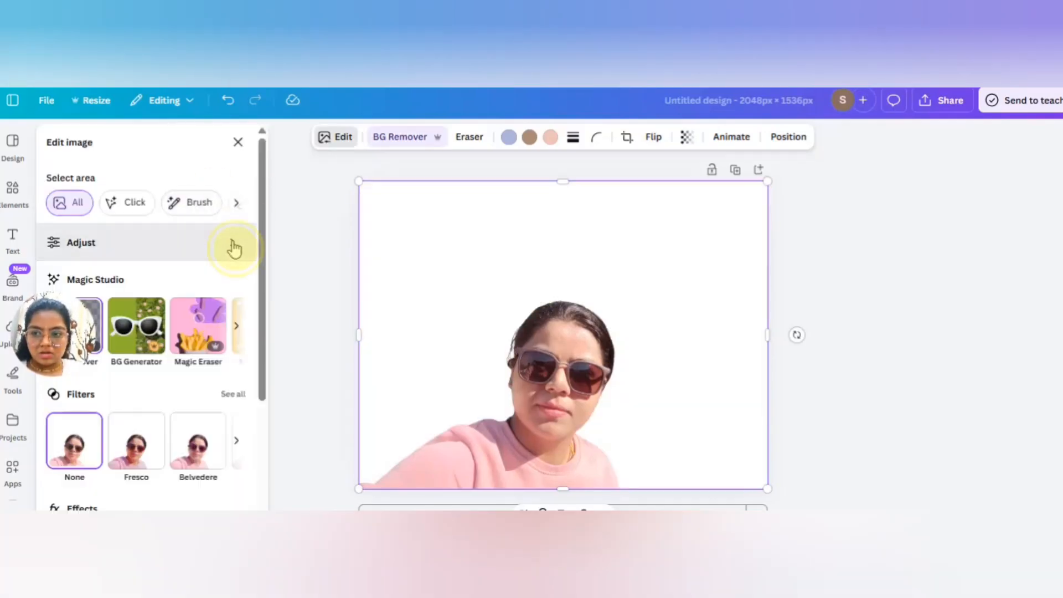
click(290, 200)
click(403, 138)
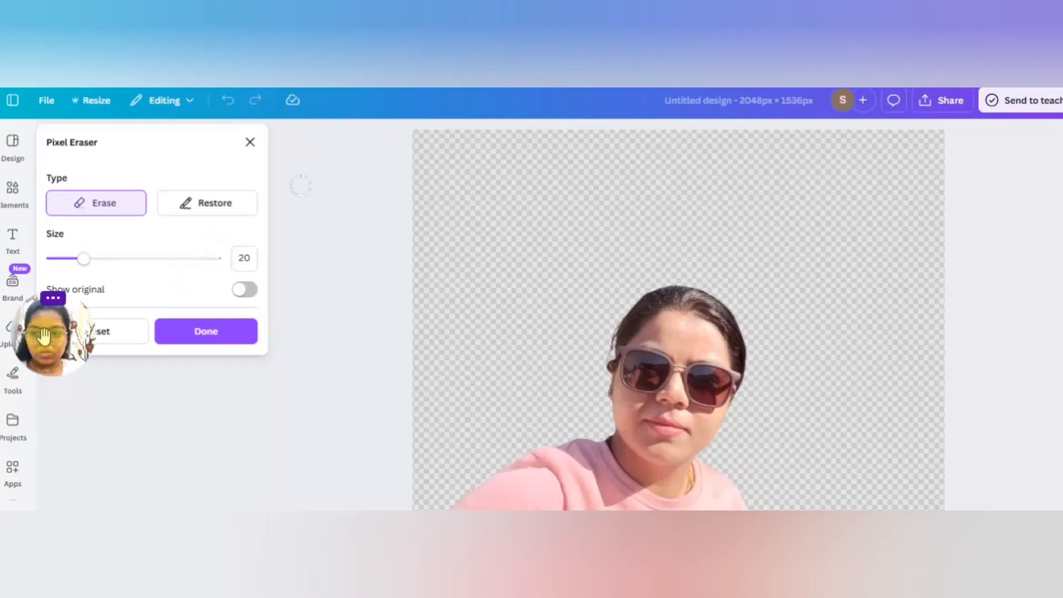
drag(41, 337, 38, 417)
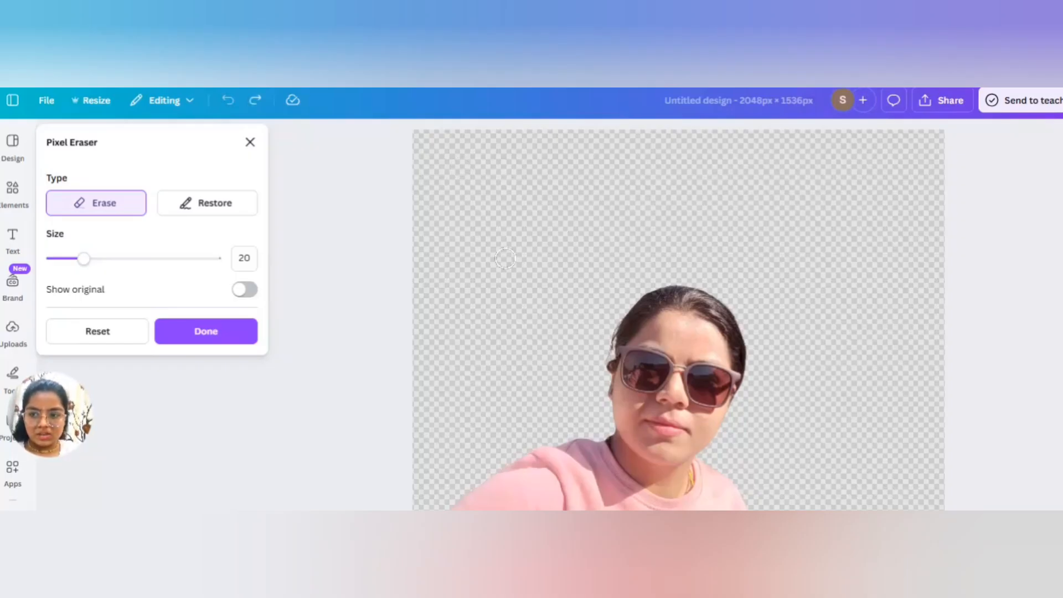
click(209, 206)
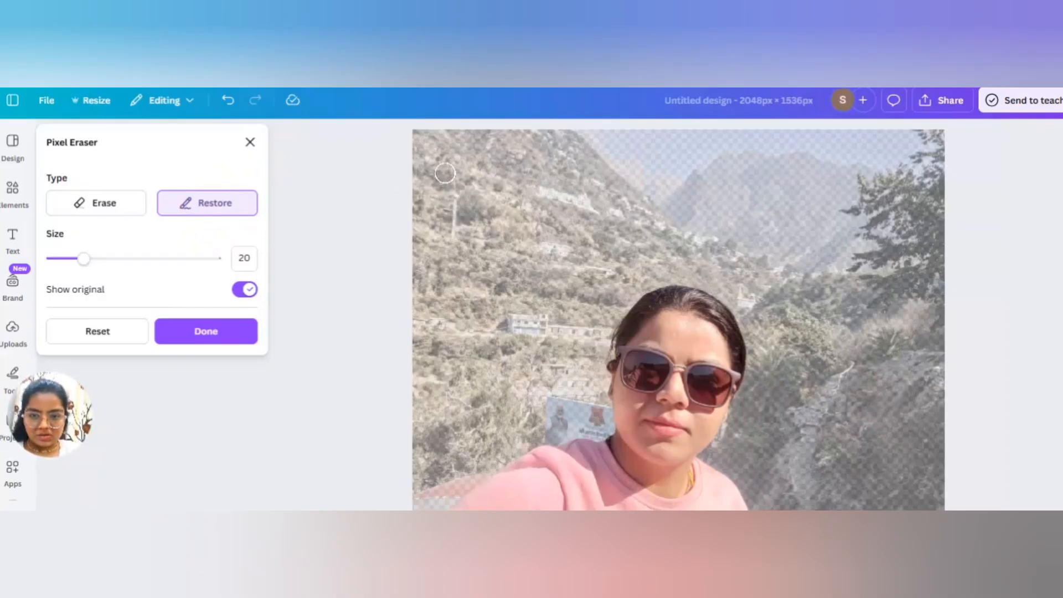
mouse_move(440, 173)
mouse_down()
mouse_move(443, 202)
mouse_move(486, 230)
mouse_move(704, 174)
mouse_move(788, 244)
mouse_move(822, 257)
mouse_move(944, 247)
mouse_up()
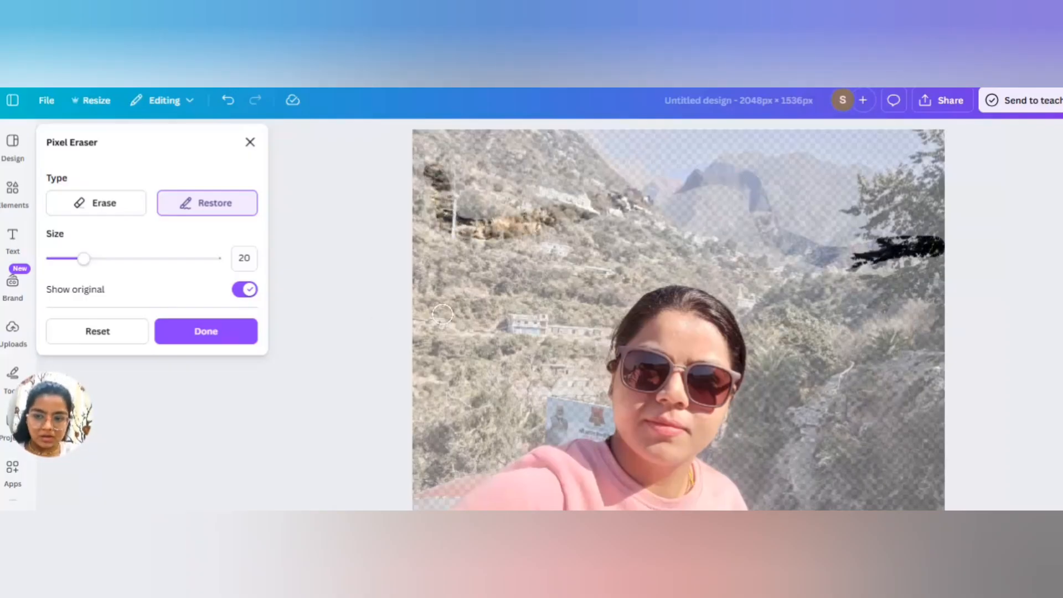
click(217, 334)
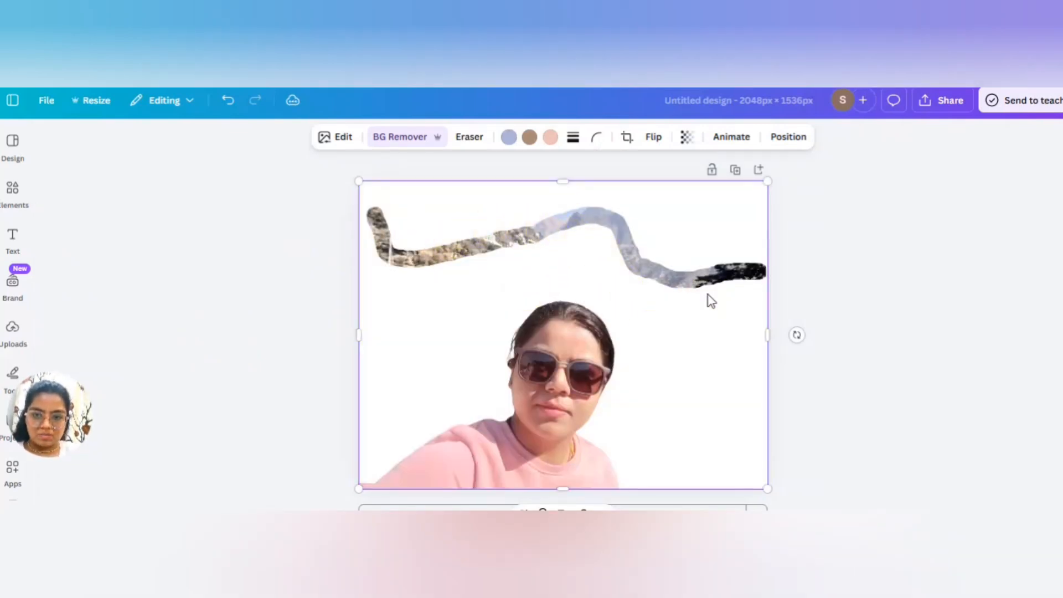
Brush over the restored background strip with the Magic Eraser at brush size 40 and erase it
click(468, 140)
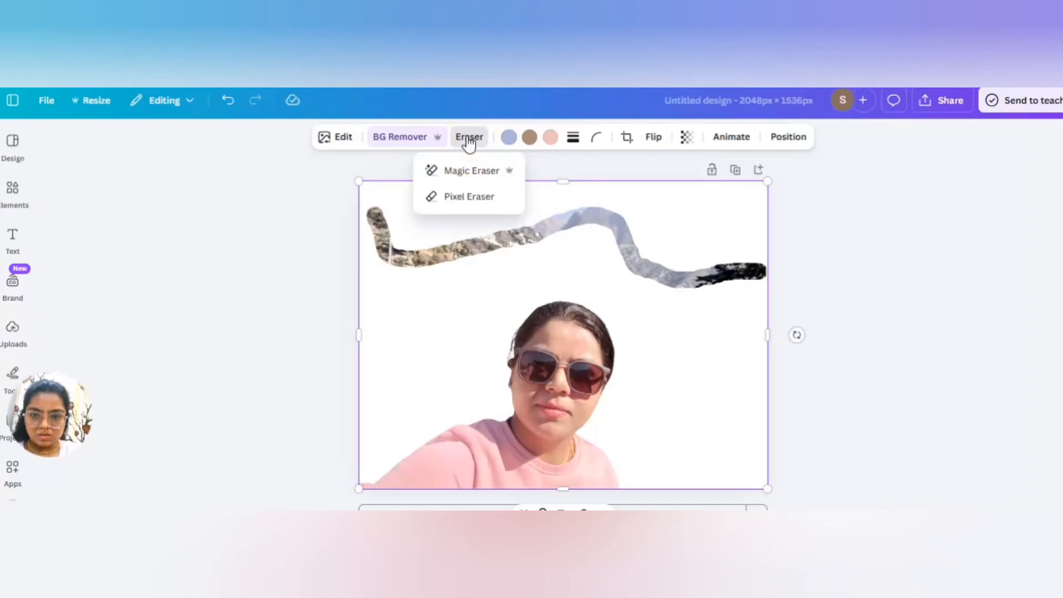
click(479, 174)
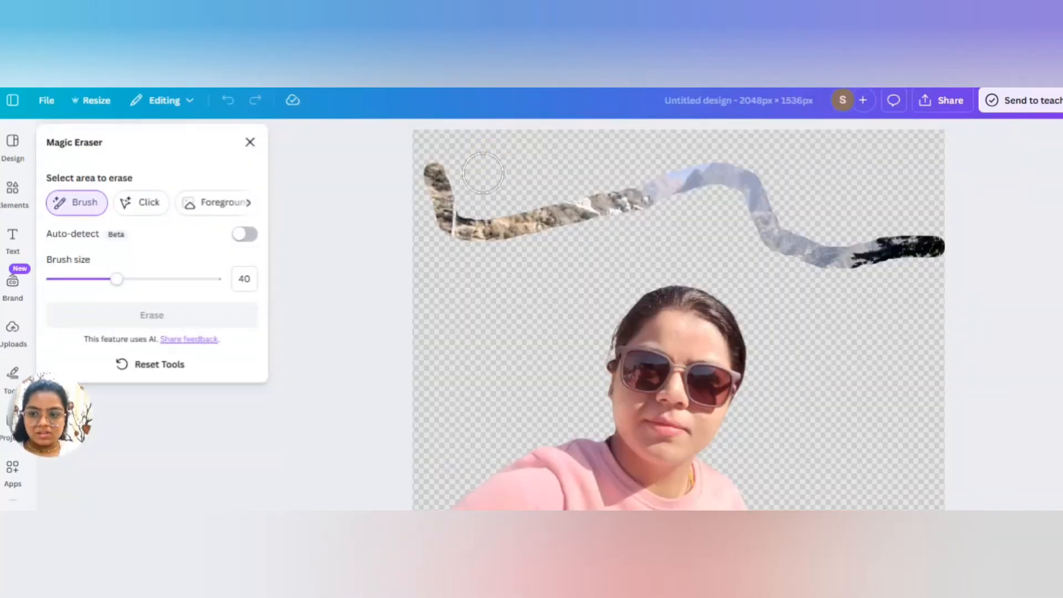
mouse_move(429, 172)
mouse_down()
mouse_move(437, 224)
mouse_move(529, 209)
mouse_move(491, 259)
mouse_move(740, 158)
mouse_move(708, 202)
mouse_move(734, 230)
mouse_move(730, 222)
mouse_move(858, 247)
mouse_move(775, 264)
mouse_move(958, 247)
mouse_up()
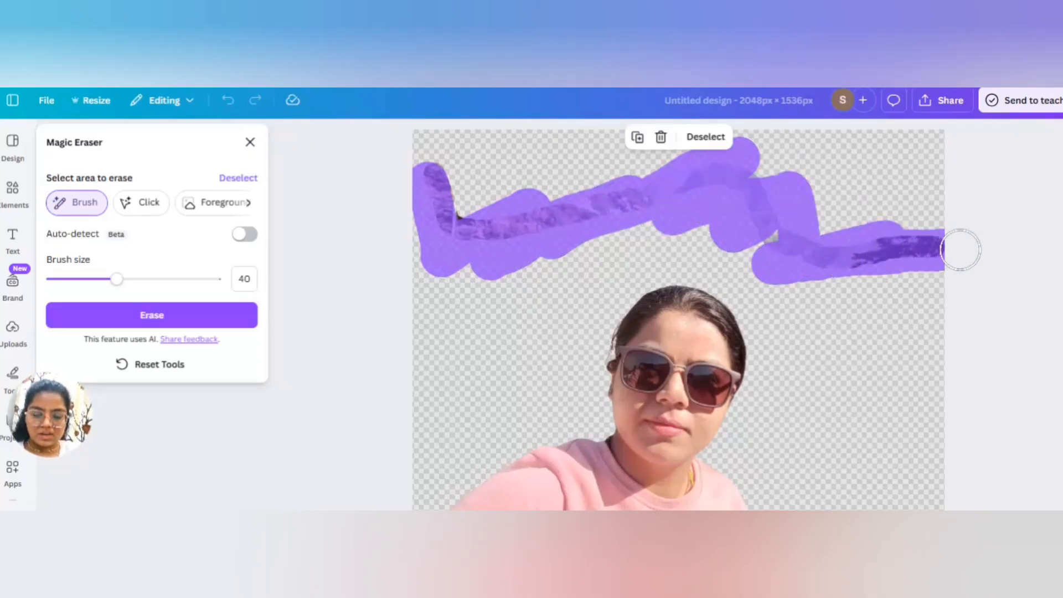
click(200, 321)
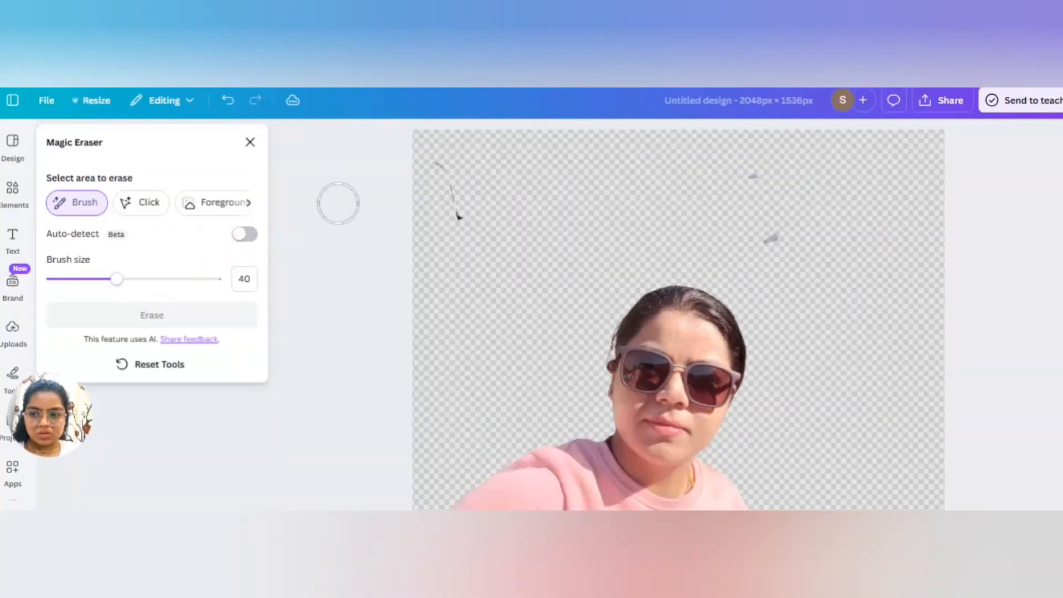
Mark the leftover specks at the photo's upper left and above the head and erase them with the Magic Eraser
drag(426, 169, 483, 239)
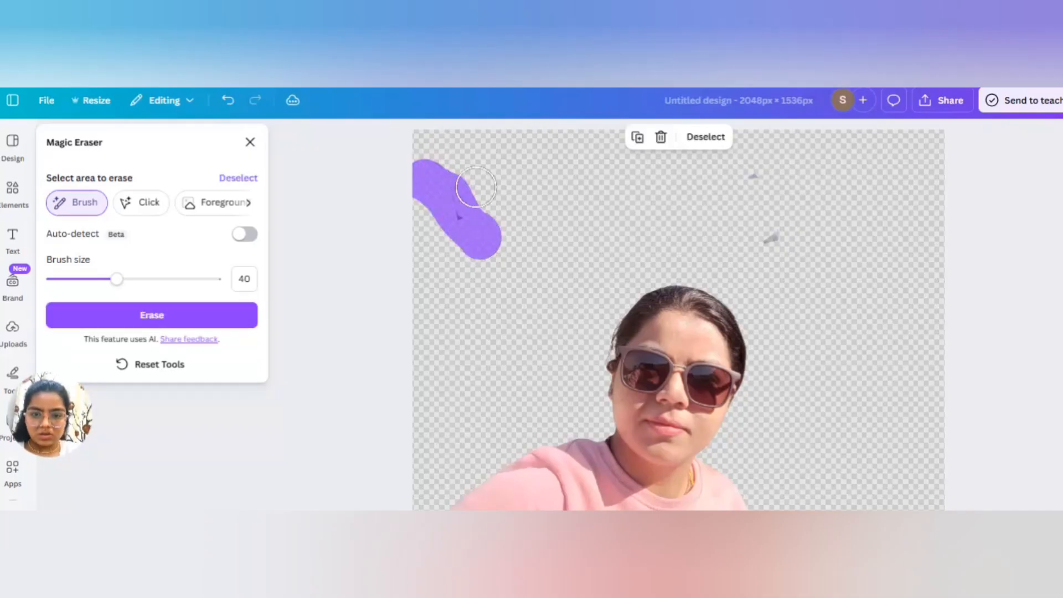
mouse_move(754, 169)
mouse_down()
mouse_move(794, 248)
mouse_move(772, 220)
mouse_move(771, 253)
mouse_up()
click(181, 314)
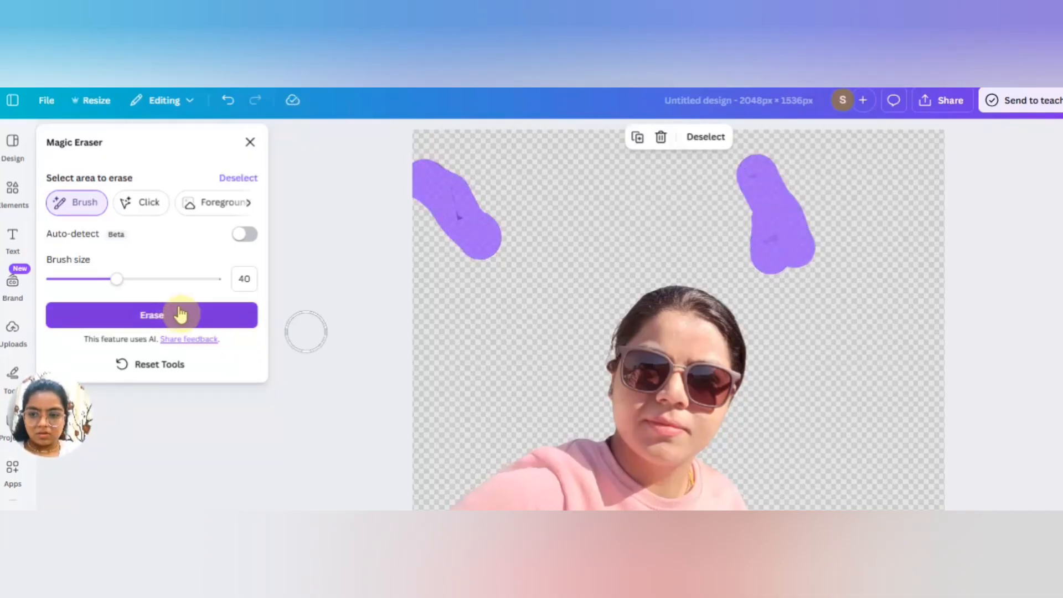